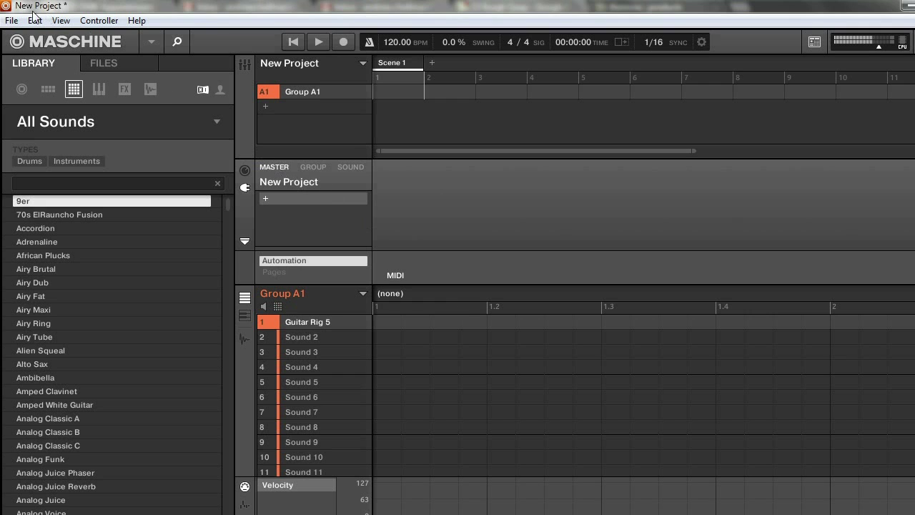
Open Preferences... from the File menu to reach the General settings page.
click(11, 20)
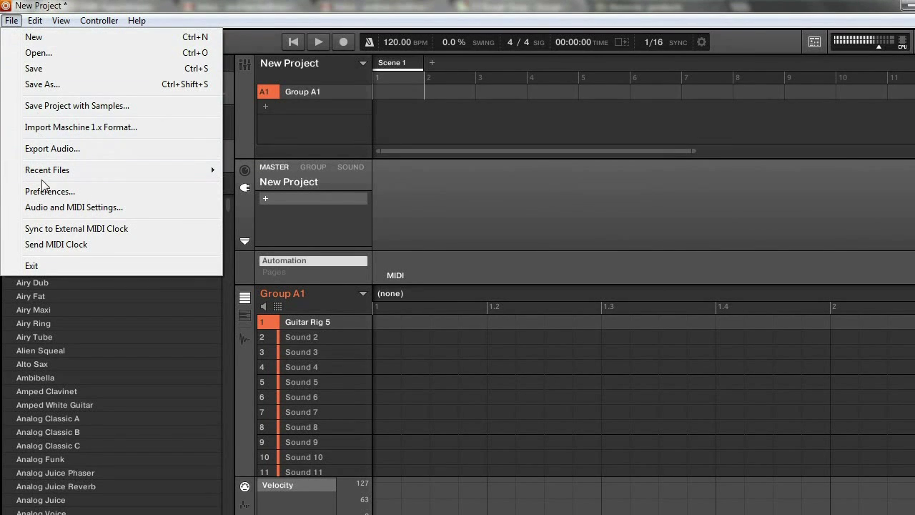
click(42, 191)
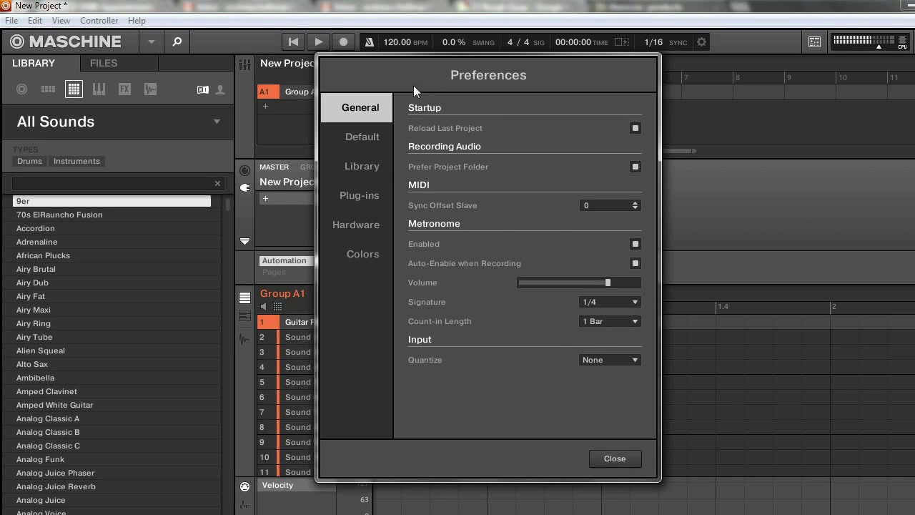
Switch to the Default page, where Pattern Length reads 2 bars.
click(361, 139)
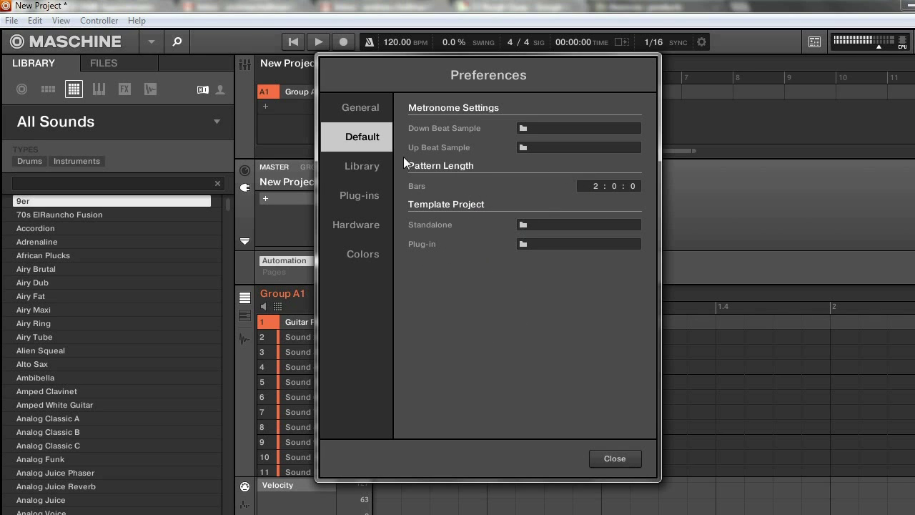
On the Library page, browse the Factory folder list, then show the User content folders.
click(377, 173)
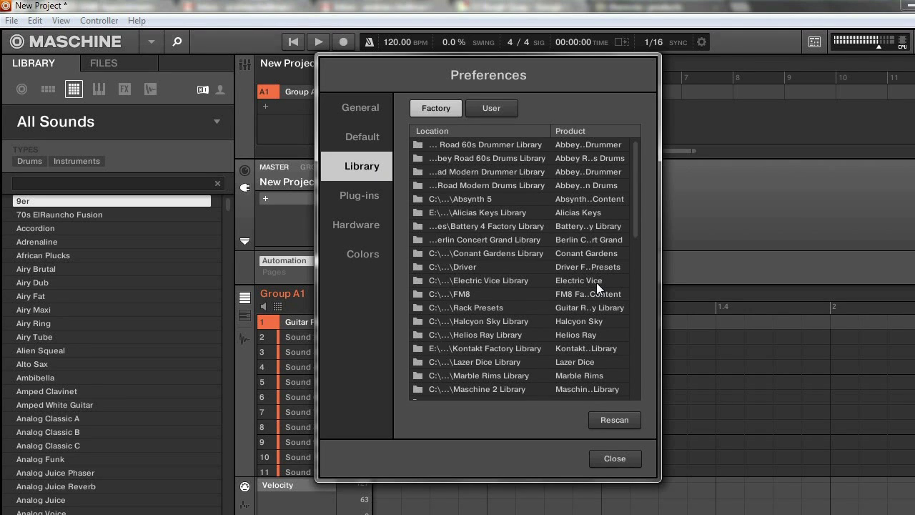
click(485, 109)
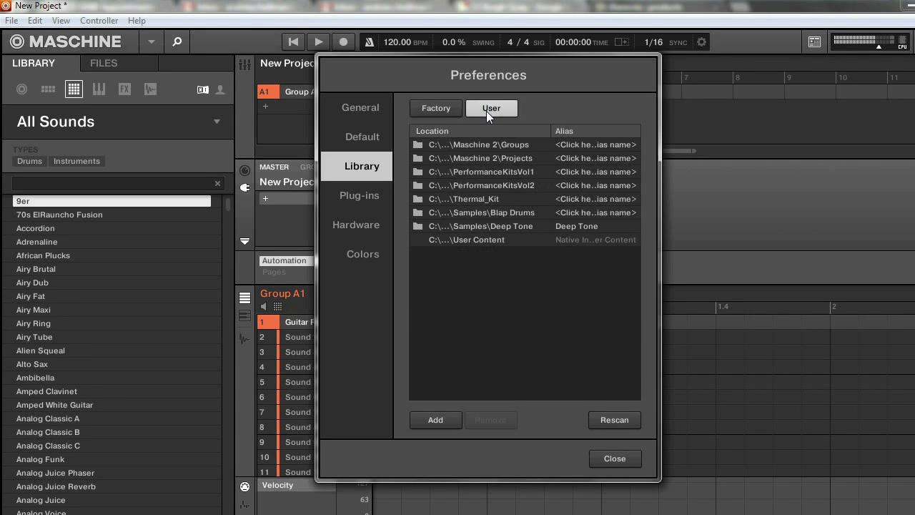
click(436, 107)
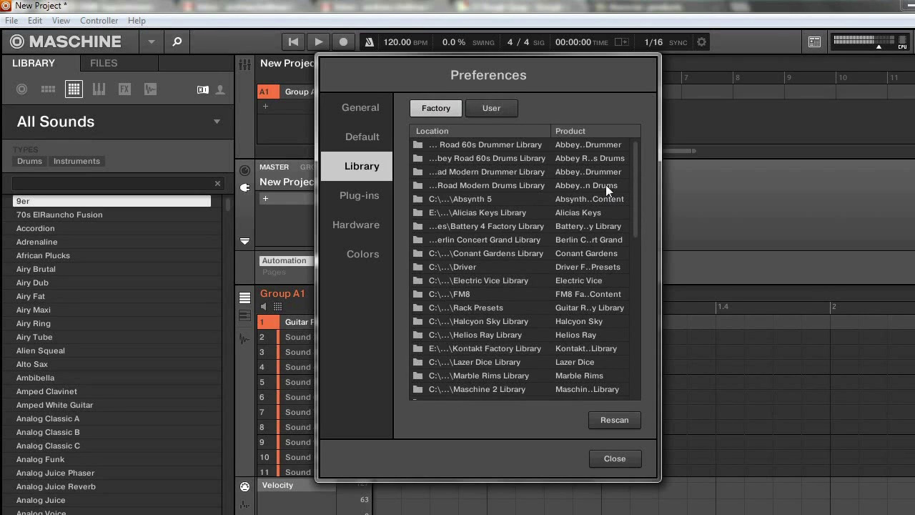
drag(636, 163, 624, 313)
scroll(616, 329, down, 2)
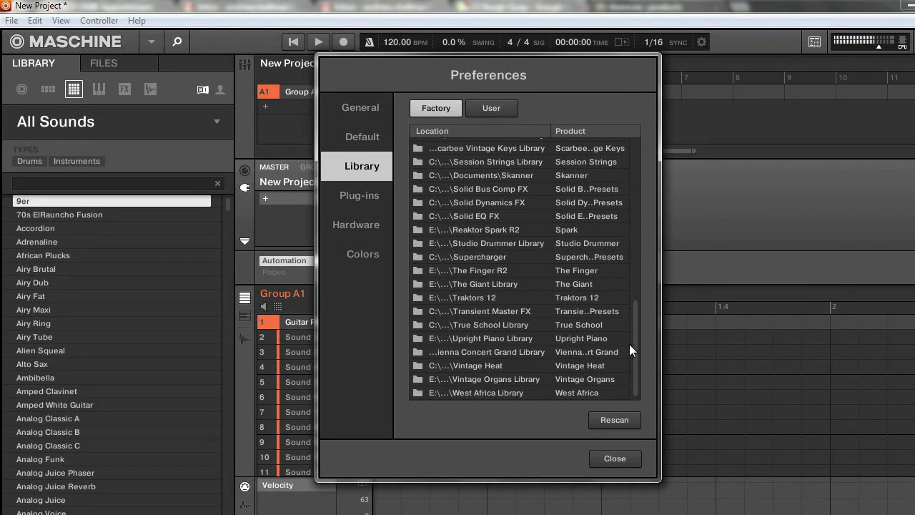
drag(633, 350, 634, 162)
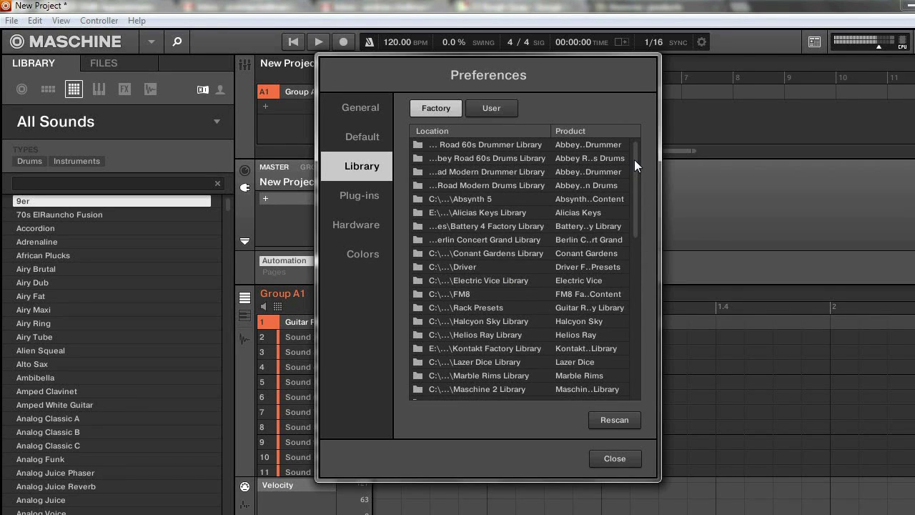
click(506, 110)
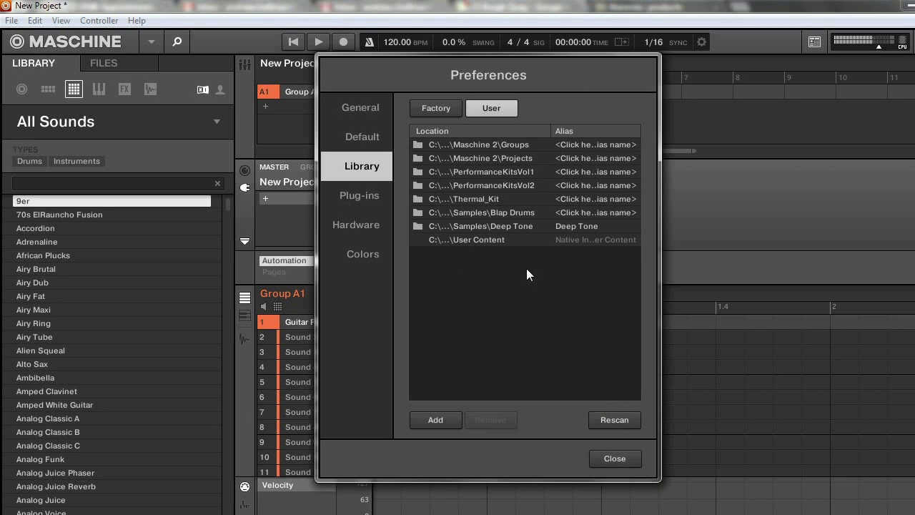
In the Plug-ins Manager, uncheck the Q6 Mono (VST) plug-in.
click(361, 197)
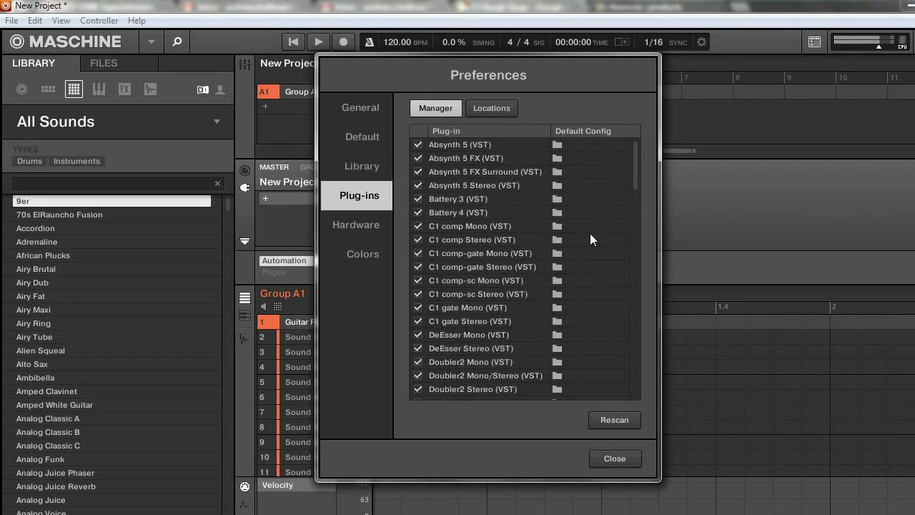
drag(635, 161, 637, 298)
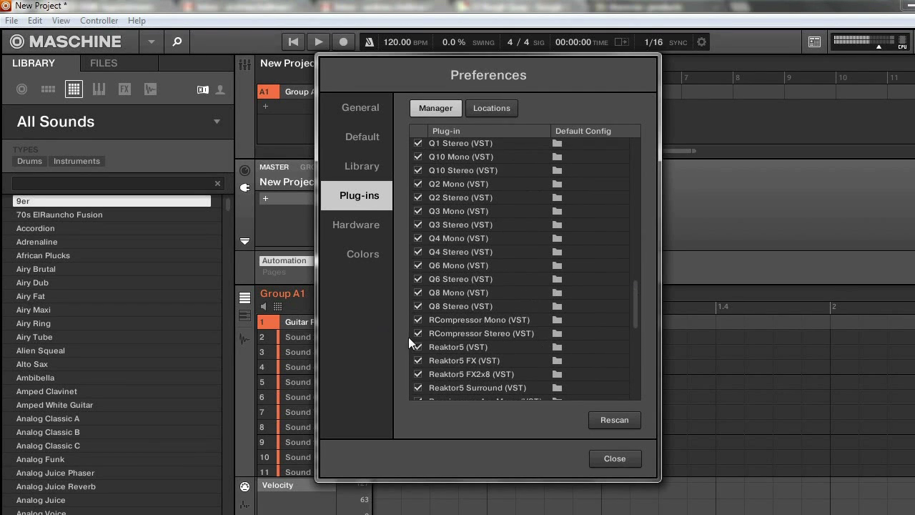
click(418, 265)
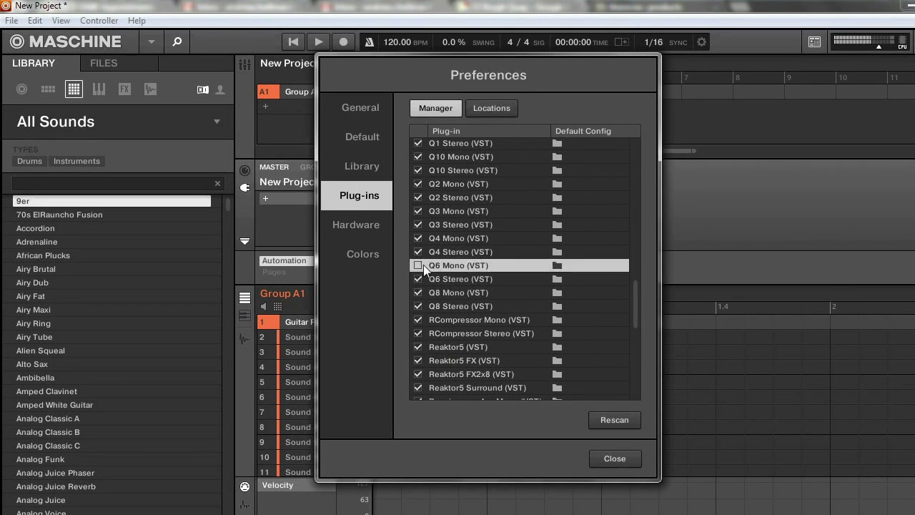
Review the plug-in Locations, selecting the first and 32-bit VST folder paths, then open Hardware.
click(498, 107)
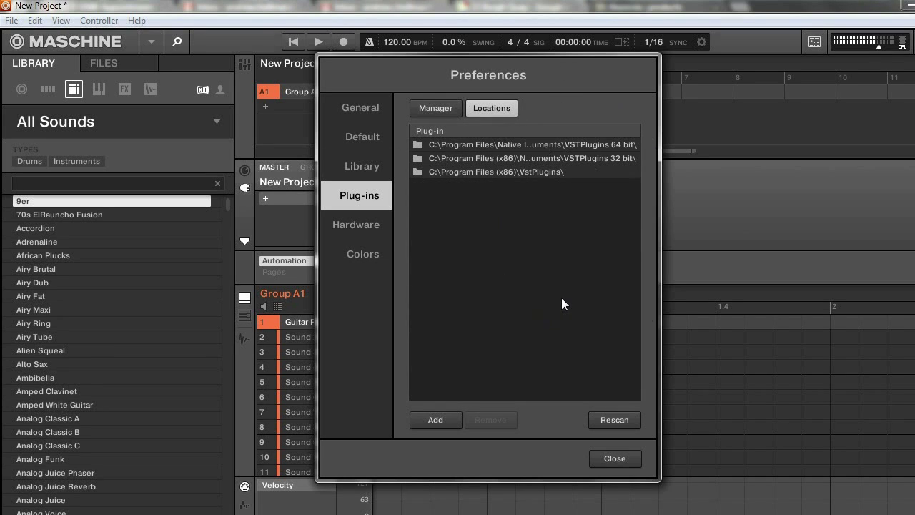
click(569, 144)
click(569, 153)
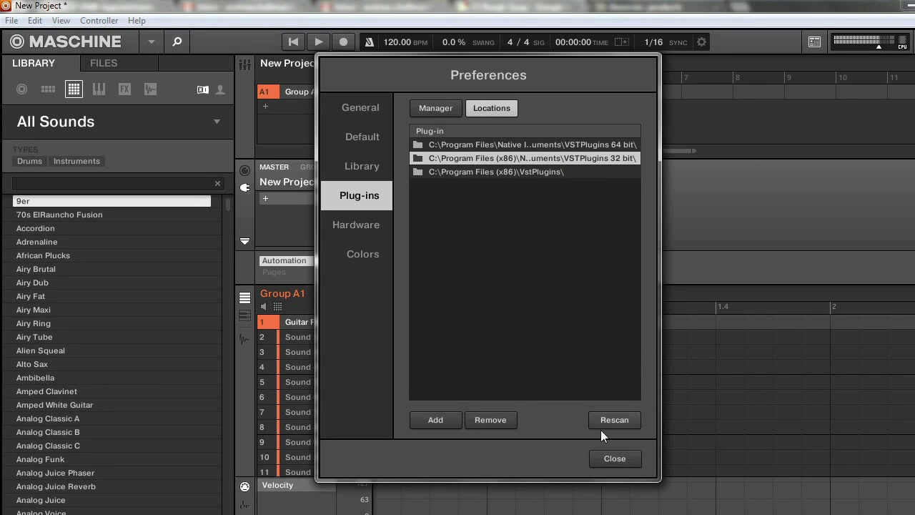
click(367, 225)
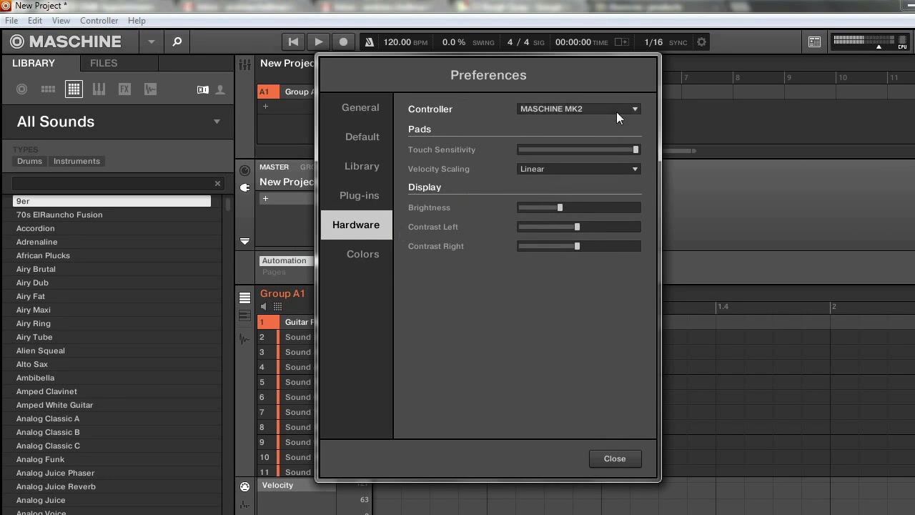
Keep MASCHINE MK2 as the controller and test pad Touch Sensitivity without changing it.
click(560, 110)
click(562, 128)
drag(635, 150, 692, 167)
Try Hard 3 velocity scaling, revert to Linear, then show the Colors page.
click(547, 171)
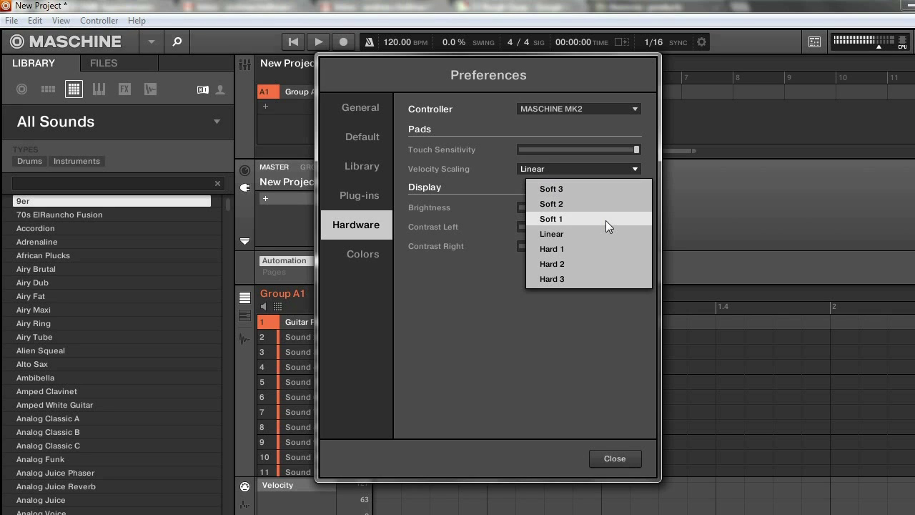
click(583, 279)
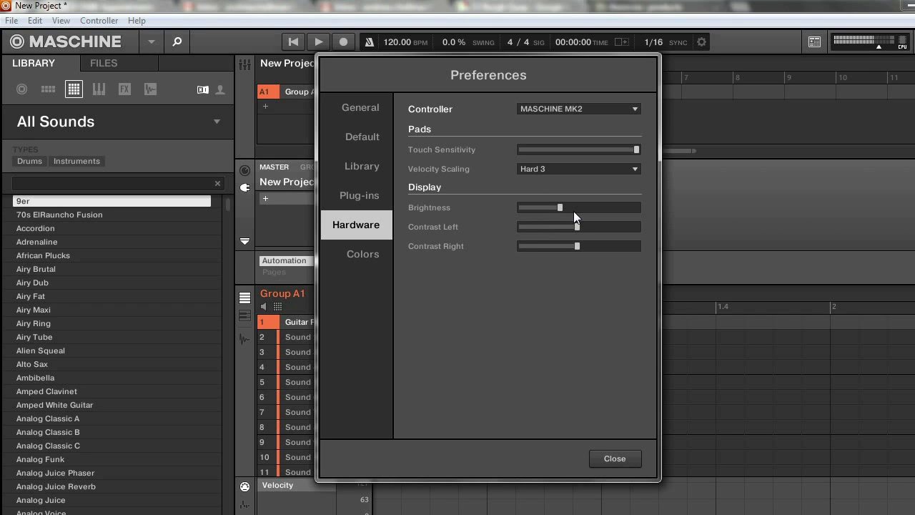
click(539, 168)
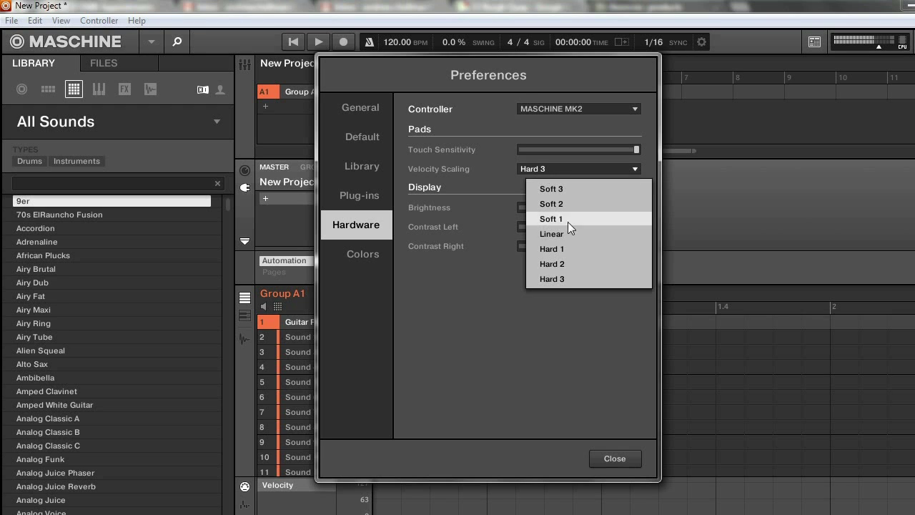
click(565, 235)
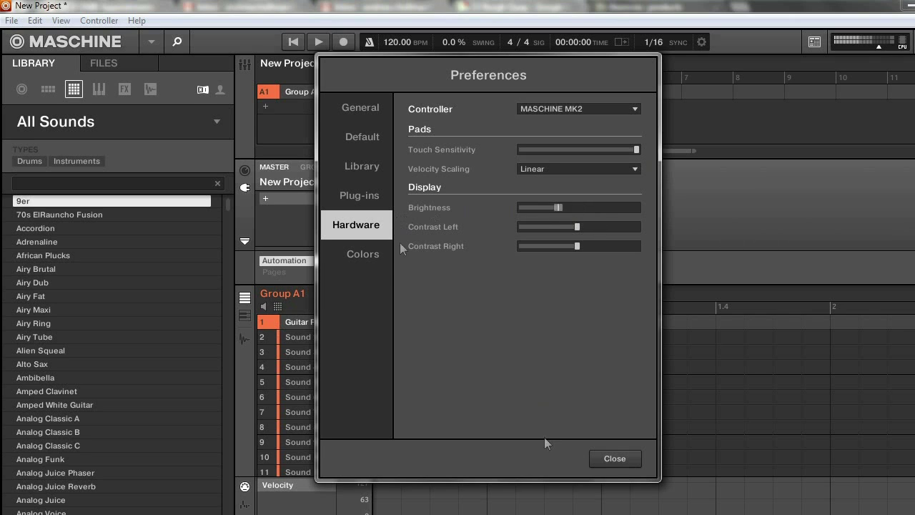
click(368, 255)
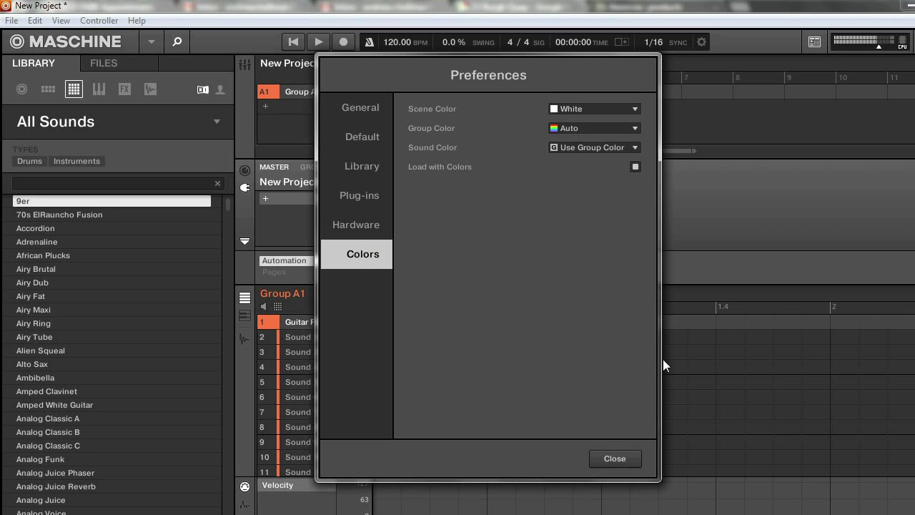
click(579, 108)
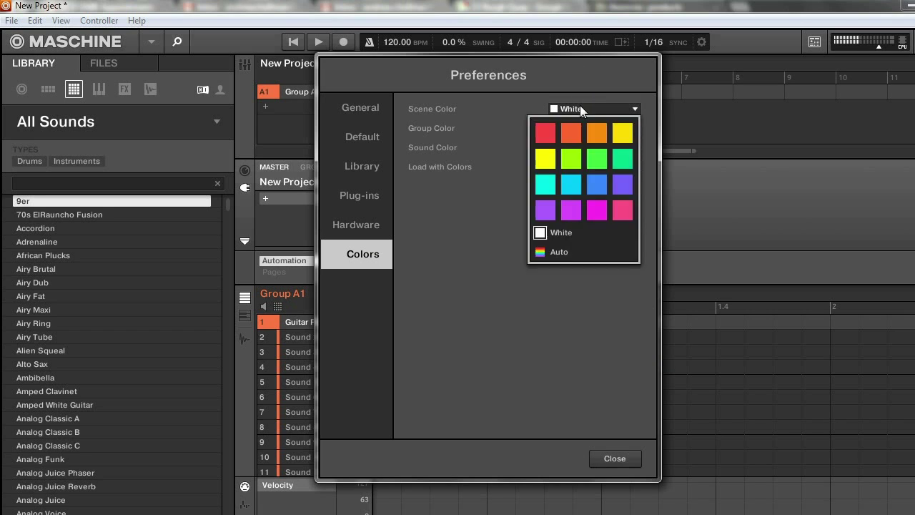
click(544, 253)
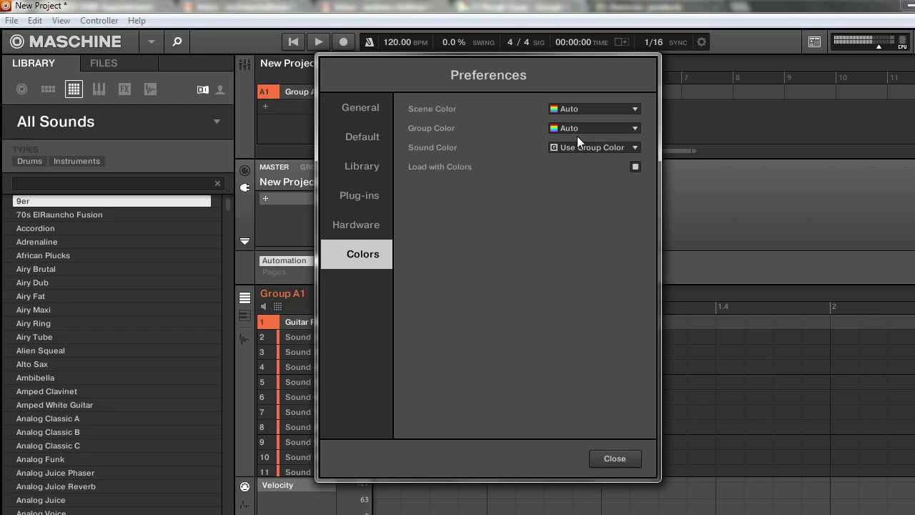
click(575, 110)
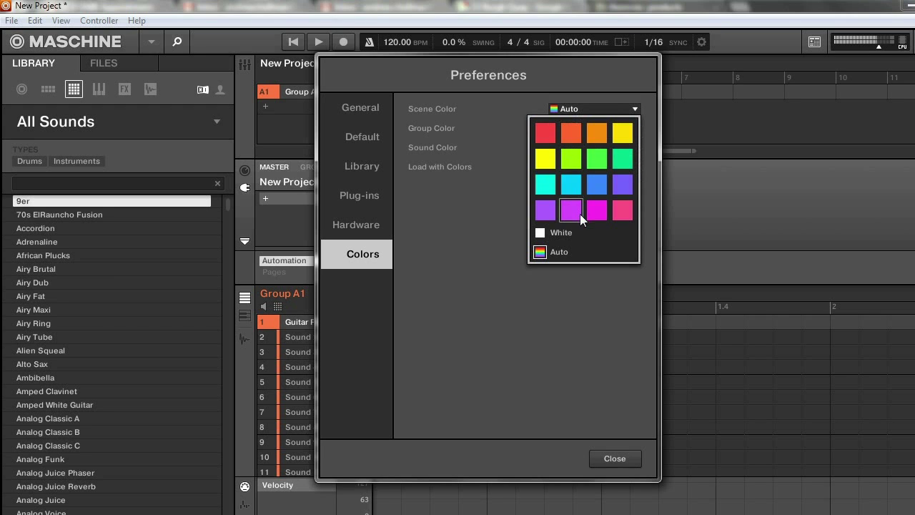
click(569, 234)
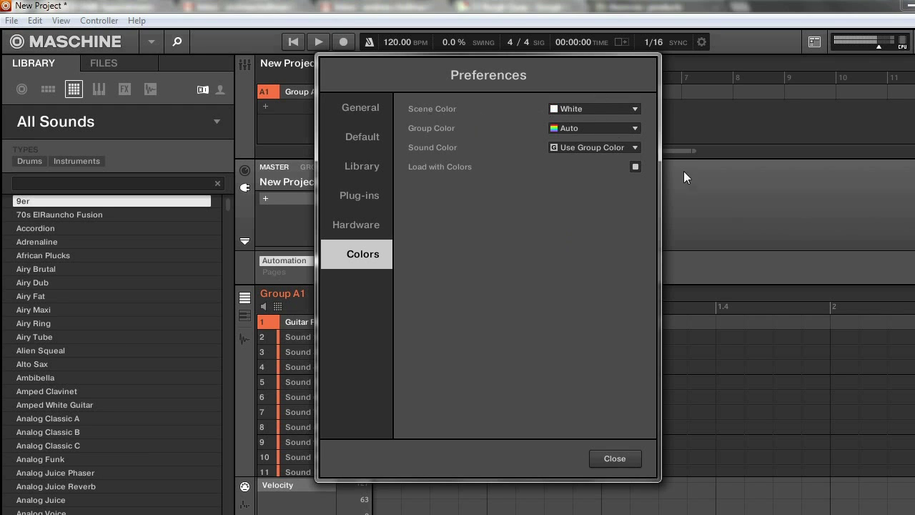
click(588, 147)
click(549, 293)
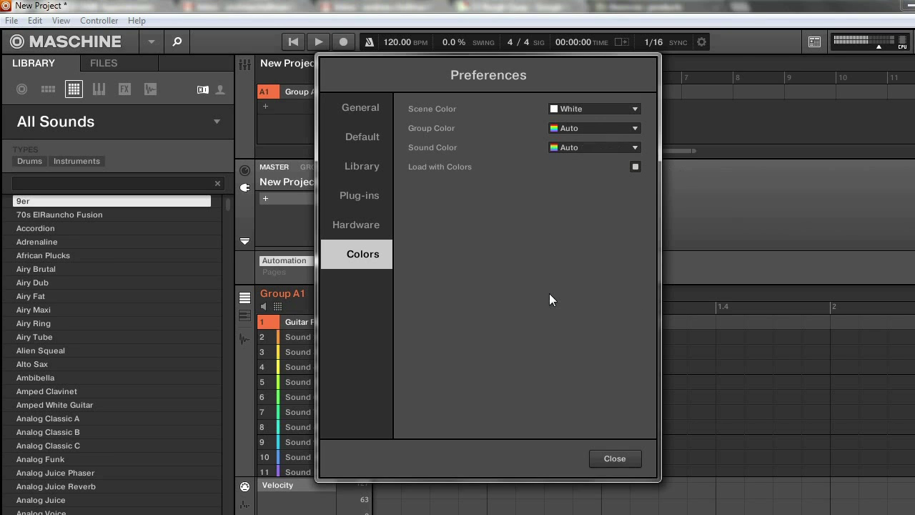
click(594, 148)
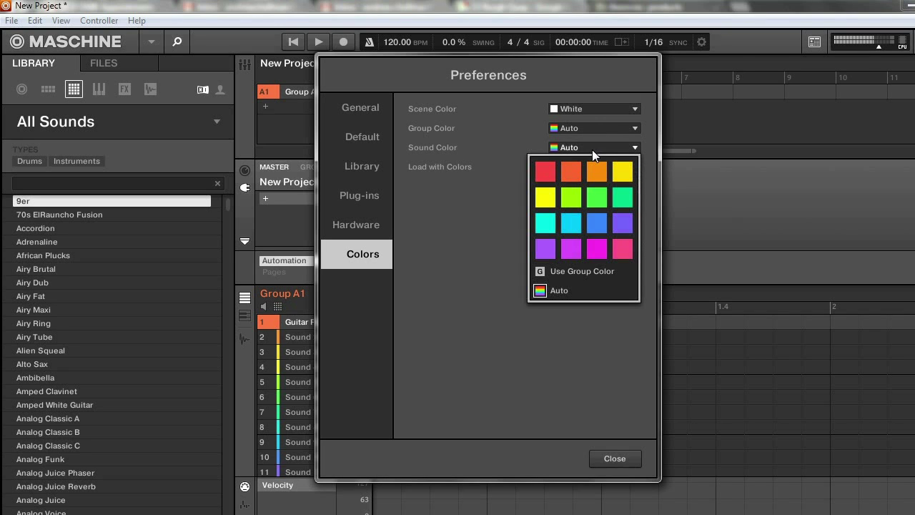
click(542, 273)
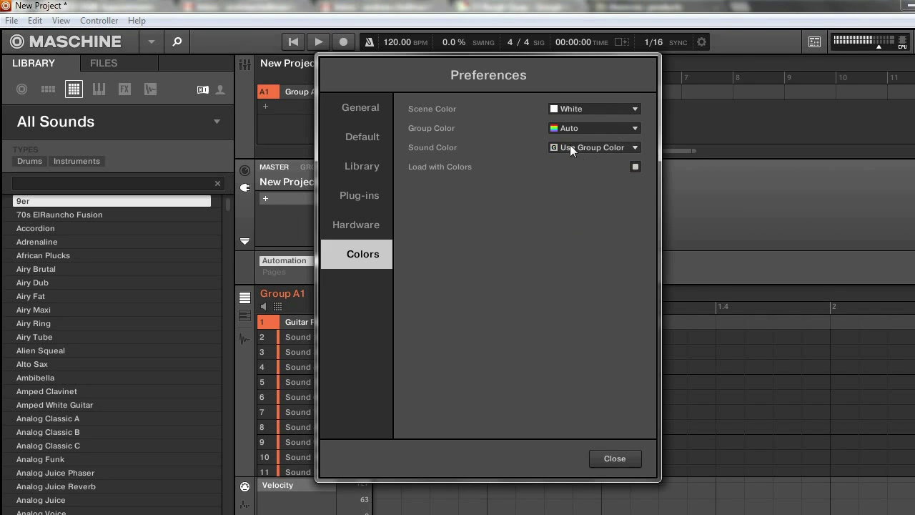